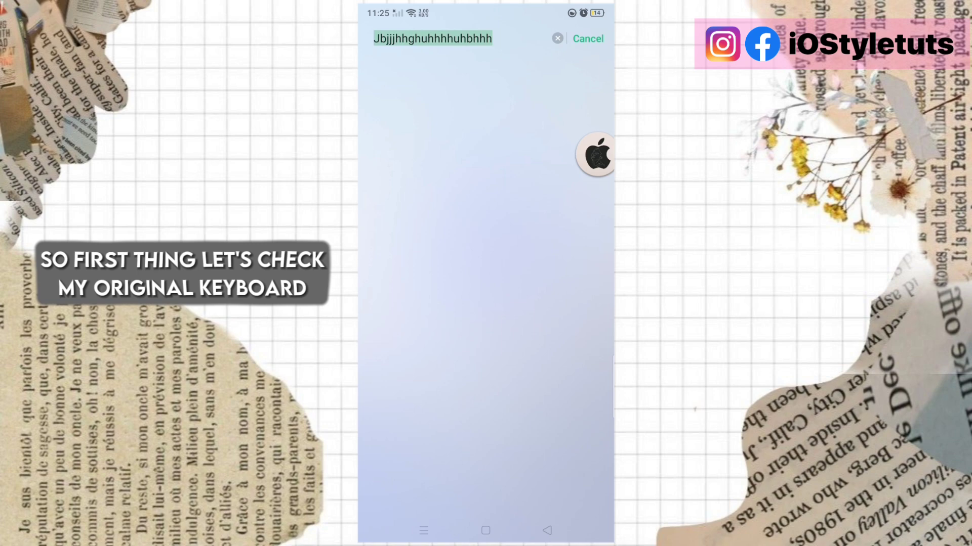
# Clear the search field, view Gboard's Android-style emojis, then swipe to the iOS Style Emojis home page.
pyautogui.press('BackSpace')
pyautogui.click(433, 492)
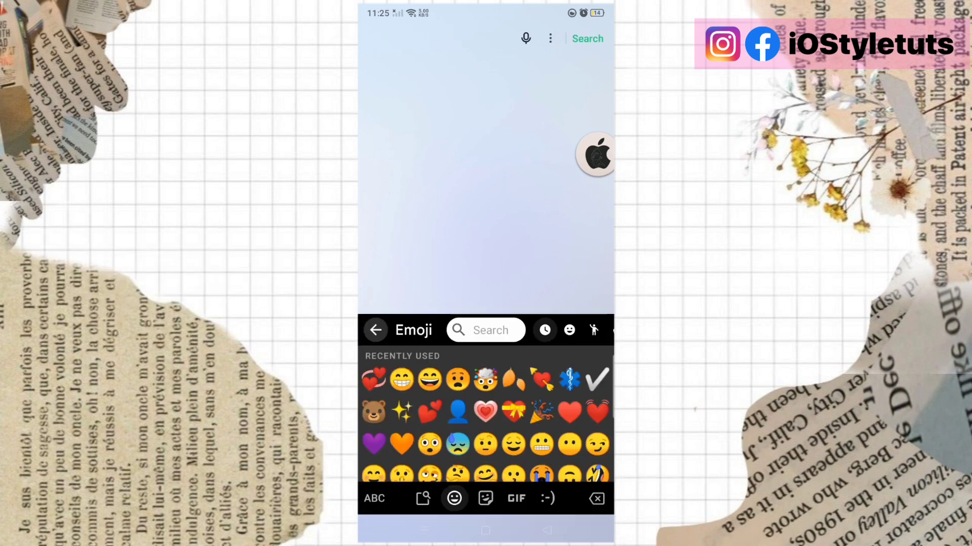
pyautogui.write('⚕️❄️😶😯❄️💕😶😓🤩😊😨😟😨😦')
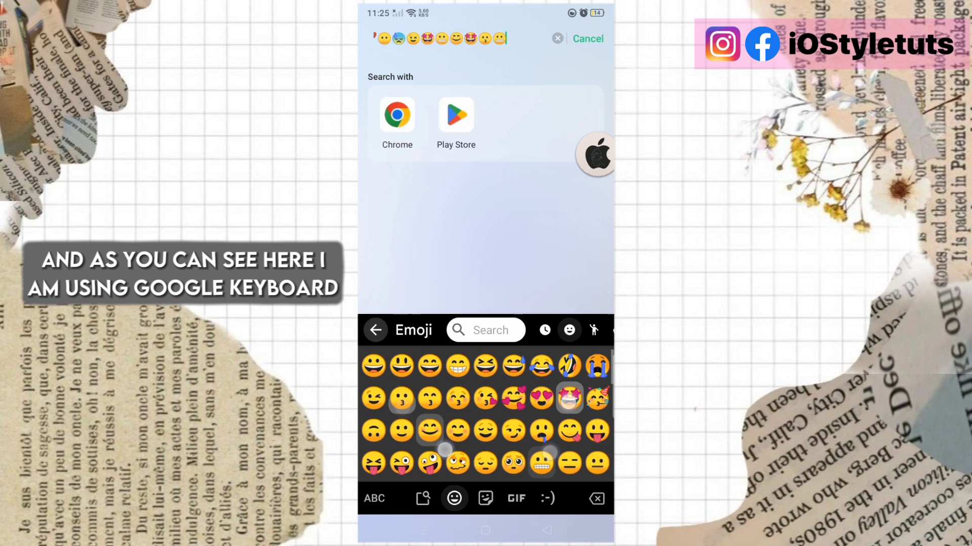
pyautogui.scroll(-5, 486, 414)
pyautogui.scroll(-3, 486, 413)
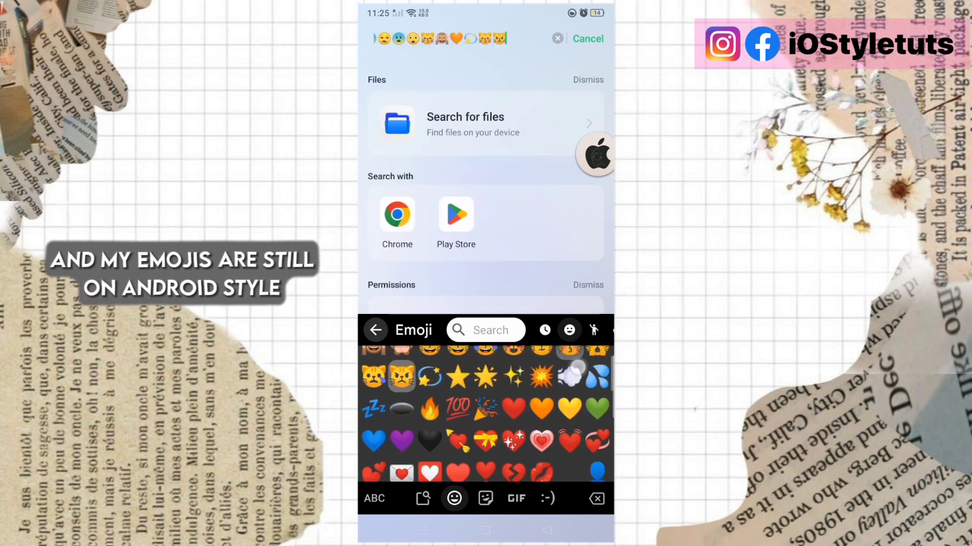
pyautogui.press('super')
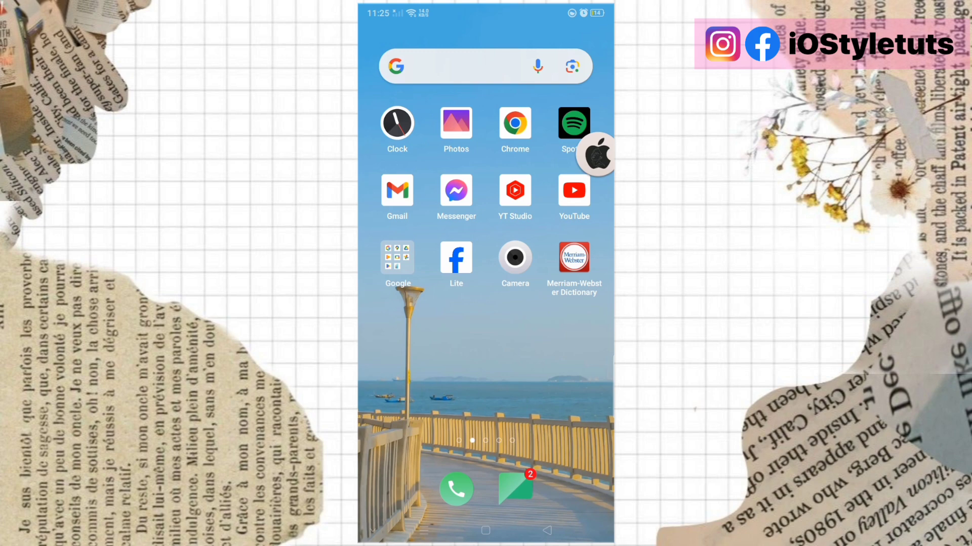
pyautogui.moveTo(547, 342); pyautogui.dragTo(410, 342)
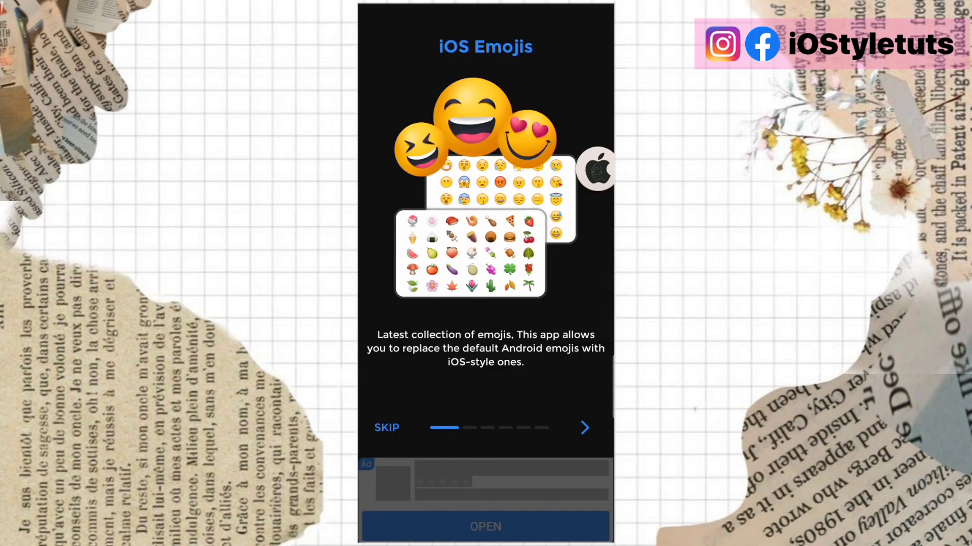
# Finish the onboarding slides and make iOS Style Emojis the default keyboard with English (QWERTY).
pyautogui.click(583, 431)
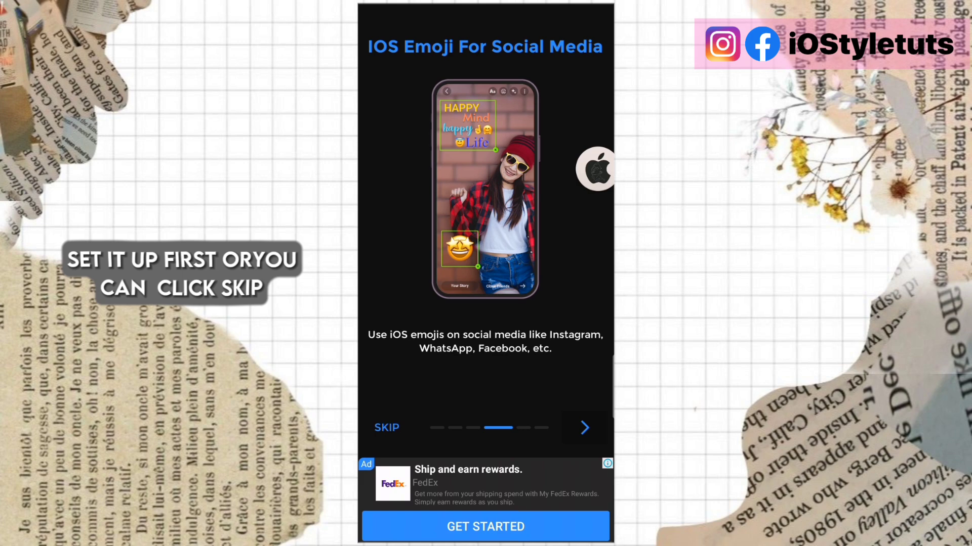
pyautogui.click(582, 429)
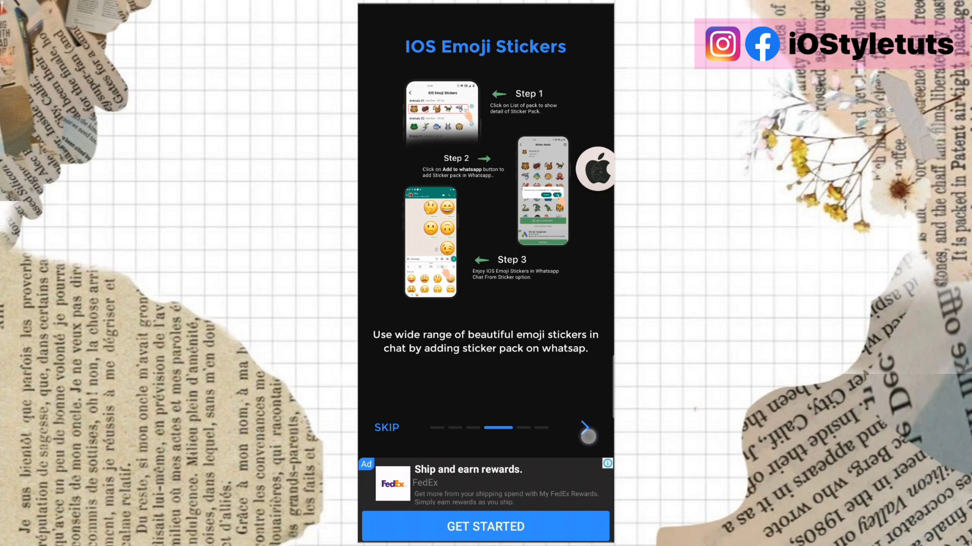
pyautogui.click(588, 436)
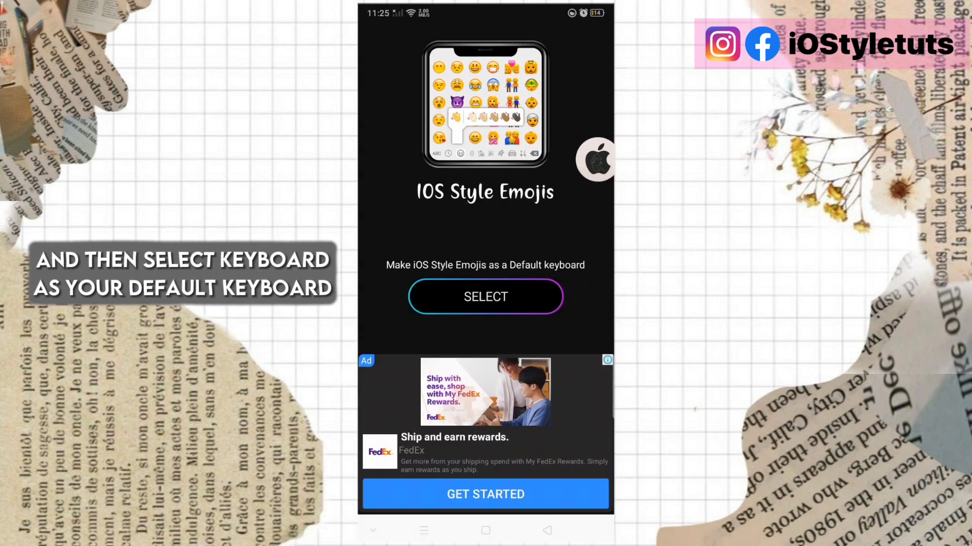
pyautogui.click(486, 297)
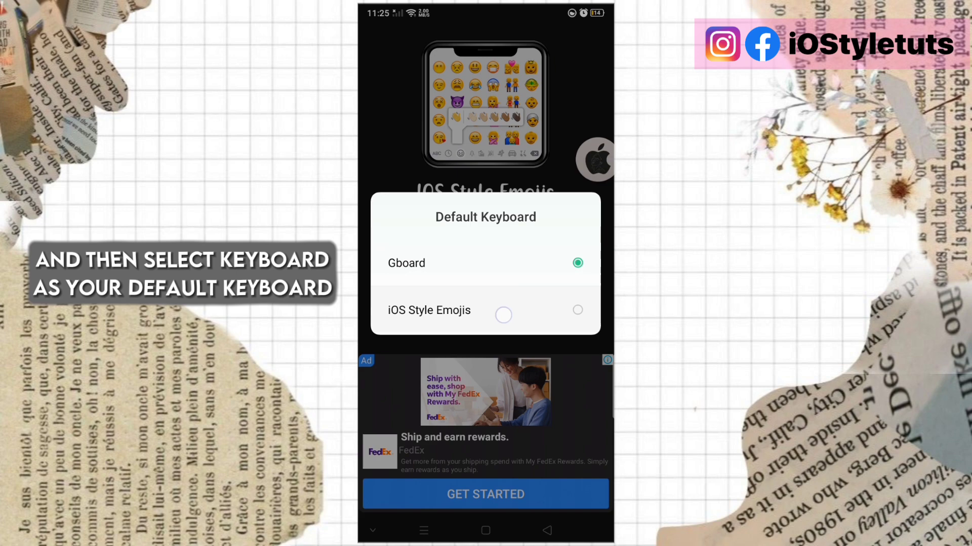
pyautogui.click(503, 315)
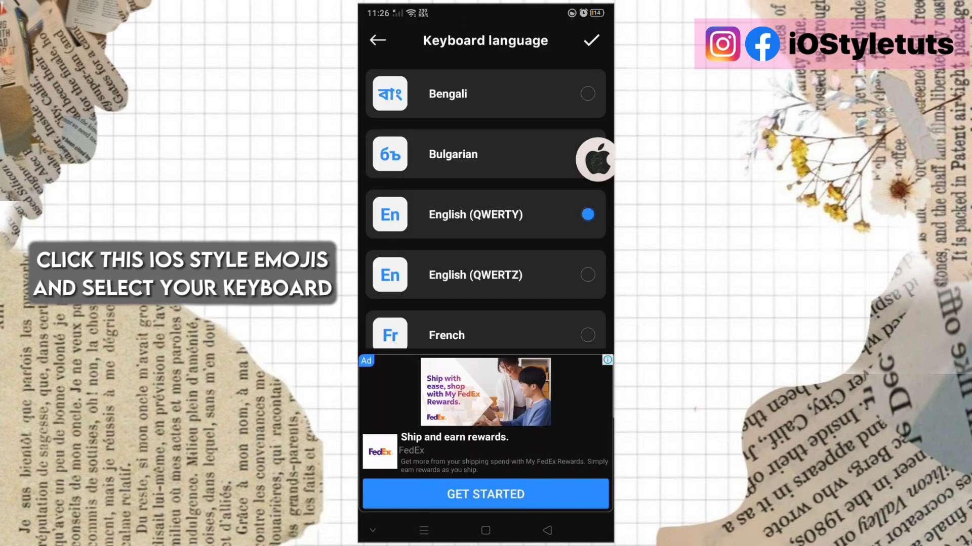
pyautogui.scroll(-1, 486, 206)
pyautogui.scroll(-3, 524, 190)
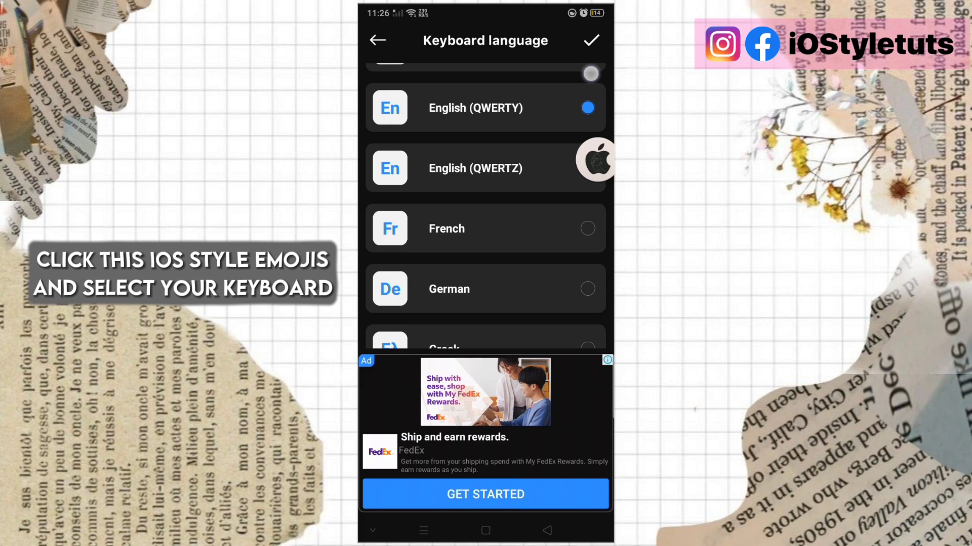
pyautogui.scroll(-4, 547, 129)
pyautogui.scroll(10, 560, 105)
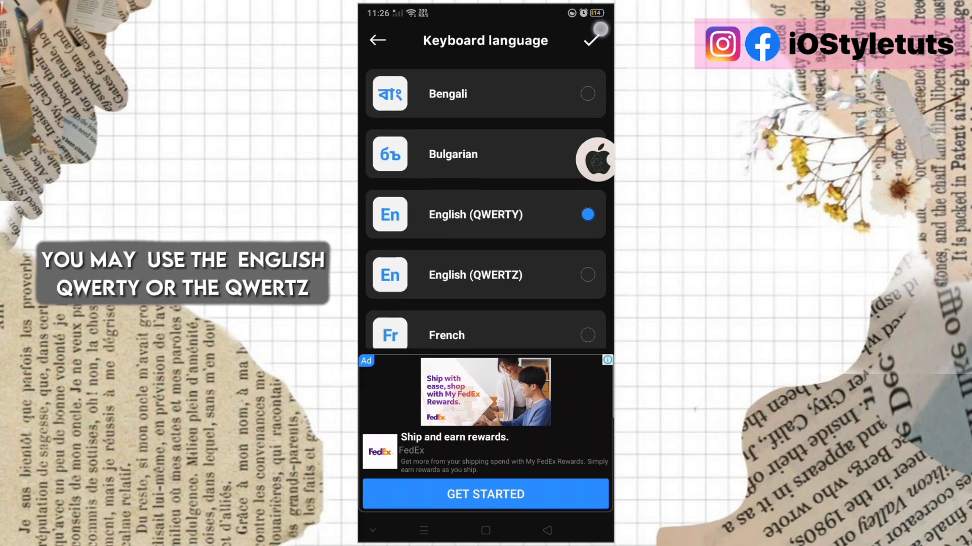
pyautogui.click(600, 30)
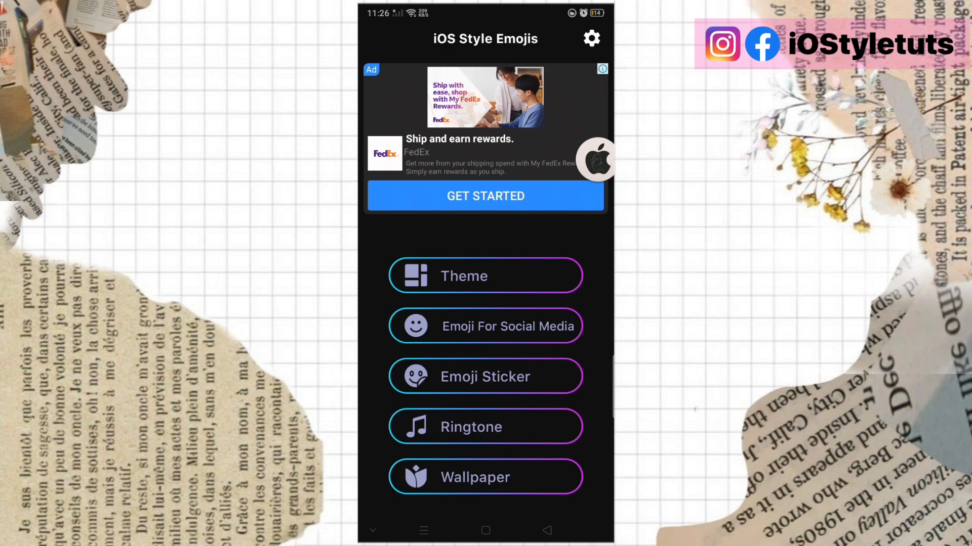
# Preview and apply the dark keyboard theme, apply another previewed theme, then return to the main menu.
pyautogui.click(527, 279)
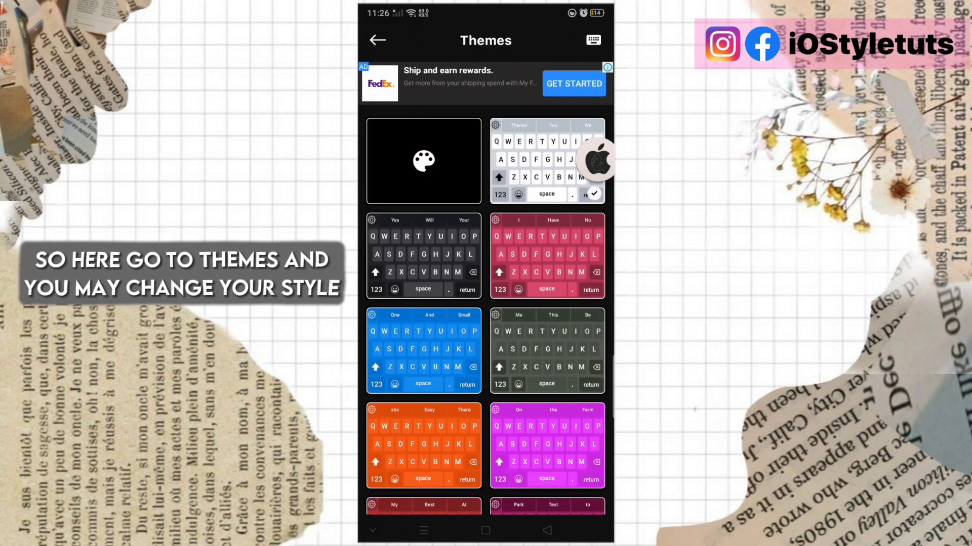
pyautogui.moveTo(447, 253); pyautogui.dragTo(448, 177)
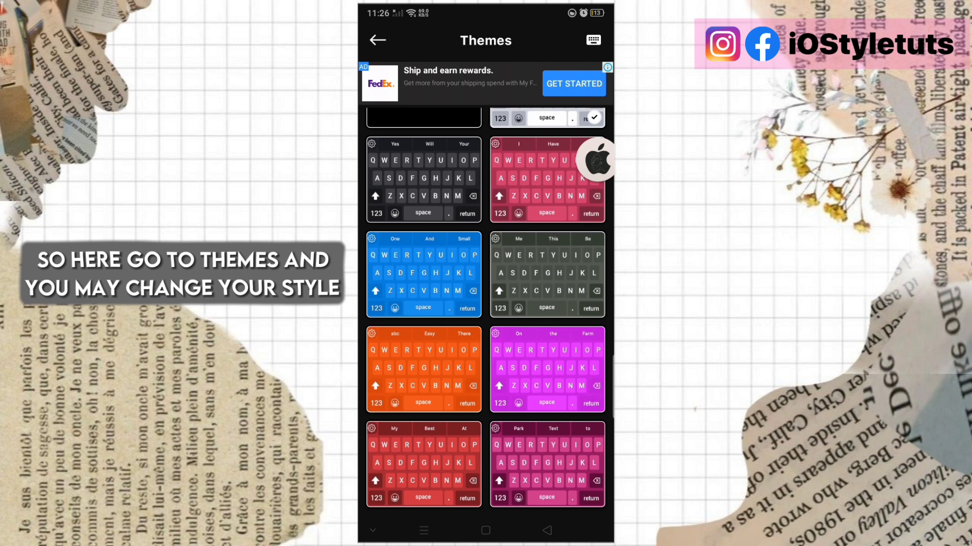
pyautogui.click(448, 177)
pyautogui.click(485, 397)
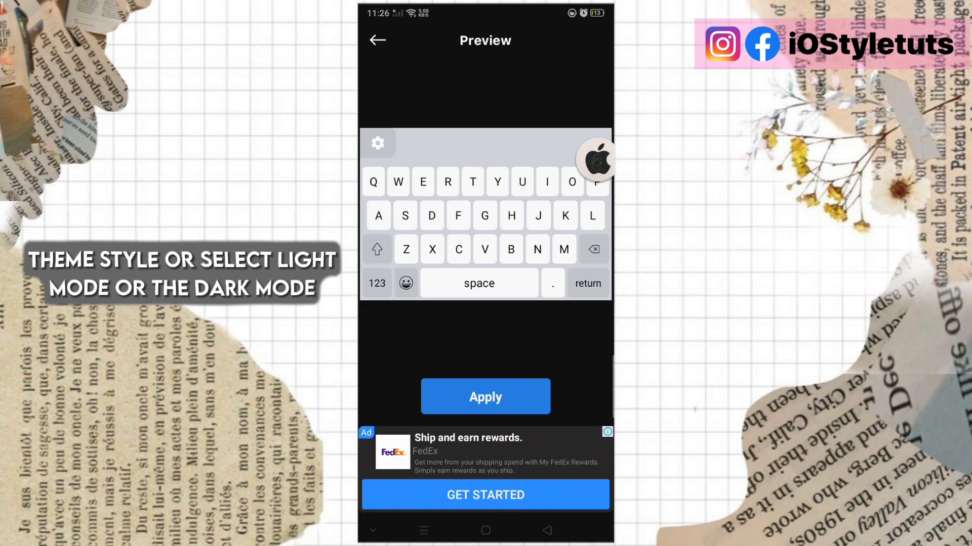
pyautogui.click(485, 396)
pyautogui.press('Escape')
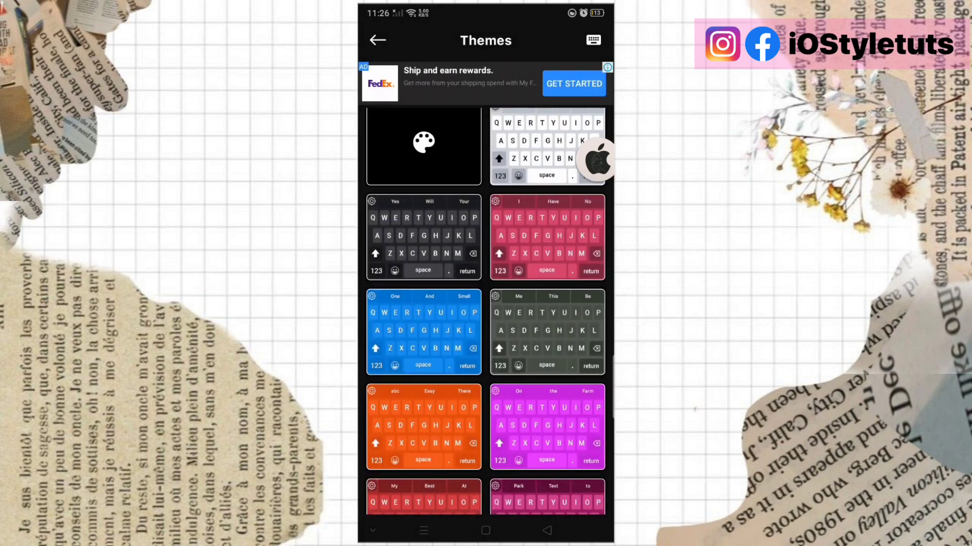
pyautogui.scroll(-2, 530, 183)
pyautogui.click(377, 40)
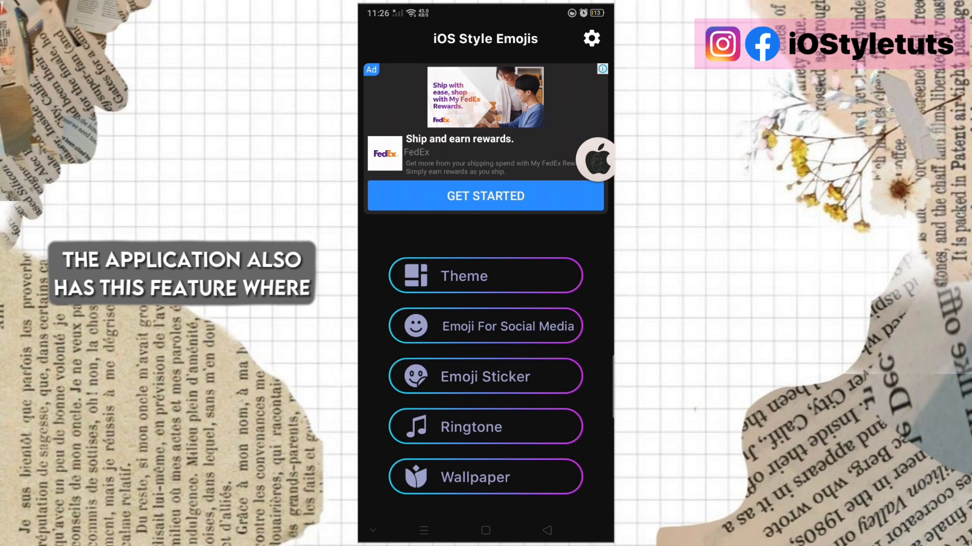
# Reach the Story Editor via Emoji For Social Media, past its introduction and permission prompt.
pyautogui.click(484, 326)
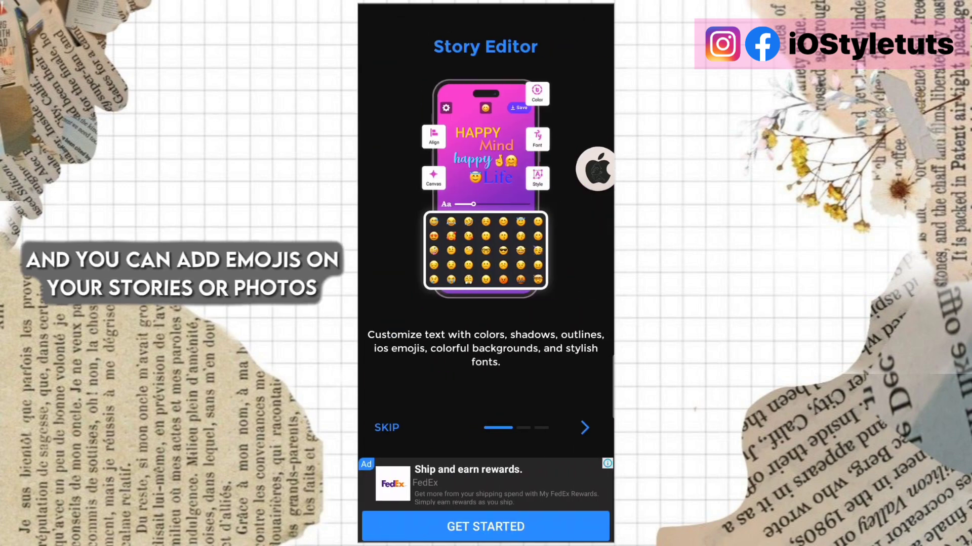
pyautogui.click(584, 429)
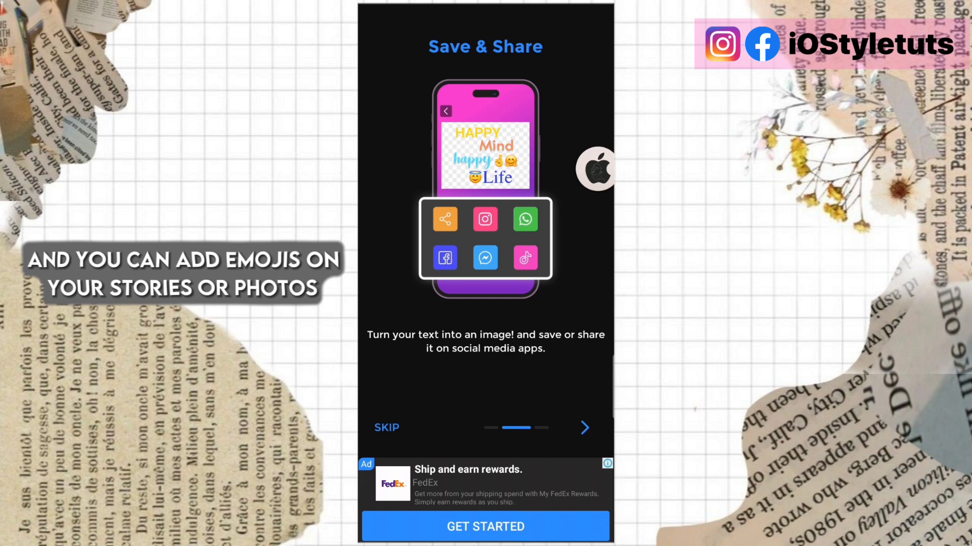
pyautogui.click(584, 428)
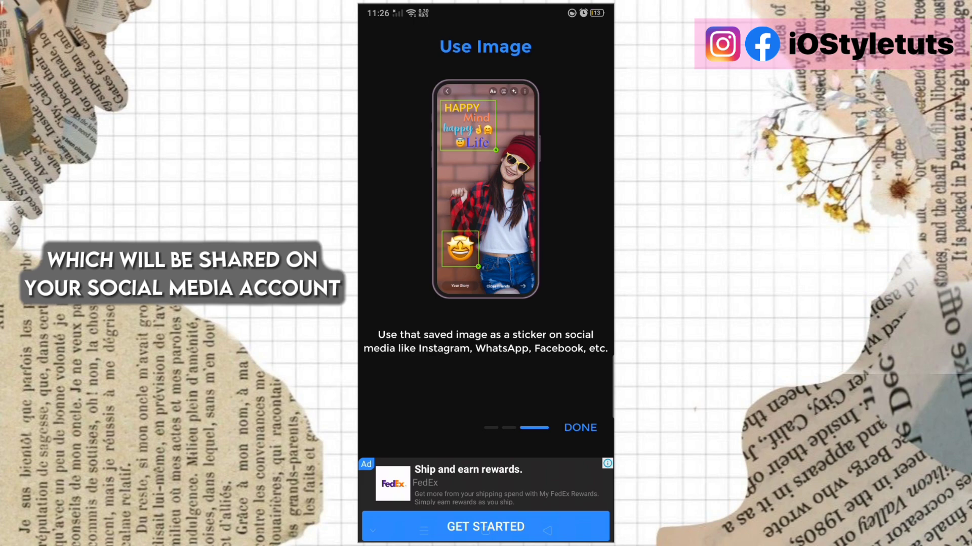
pyautogui.click(579, 428)
pyautogui.click(554, 369)
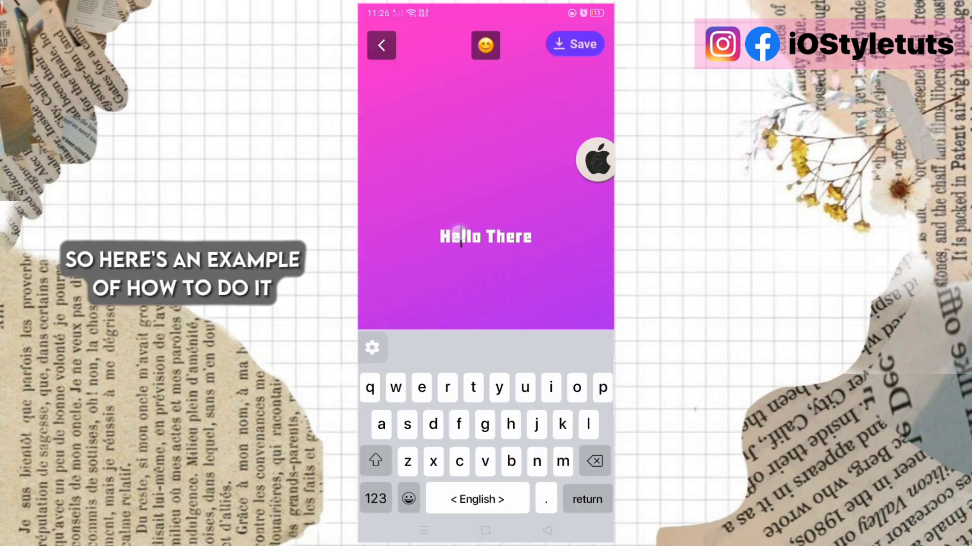
# Replace the Hello There placeholder and add smiley and heart emoji lines to the story text.
pyautogui.doubleClick(455, 236)
pyautogui.moveTo(482, 256); pyautogui.dragTo(539, 256)
pyautogui.write('io')
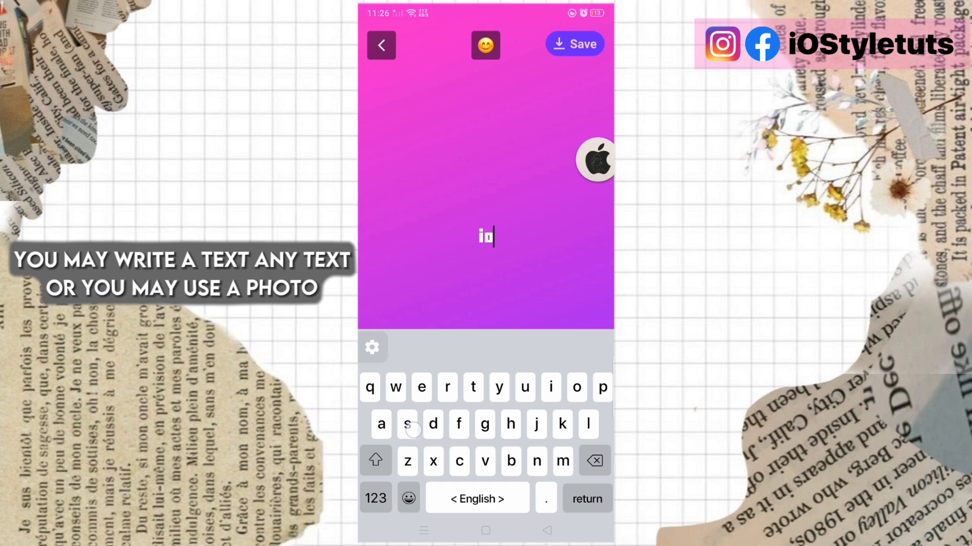
pyautogui.write('s emojis on story')
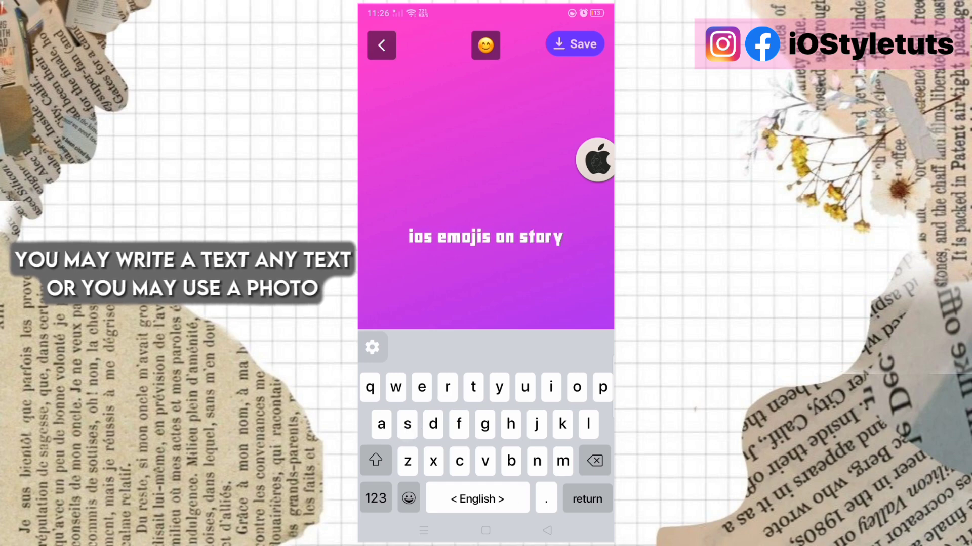
pyautogui.click(486, 45)
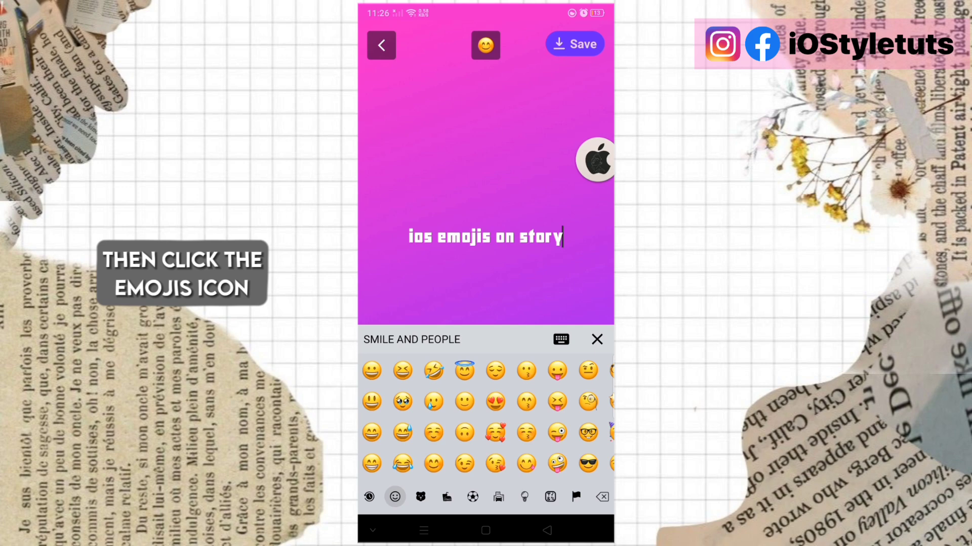
pyautogui.write('🤣🥹🥰😆😁🤪😛')
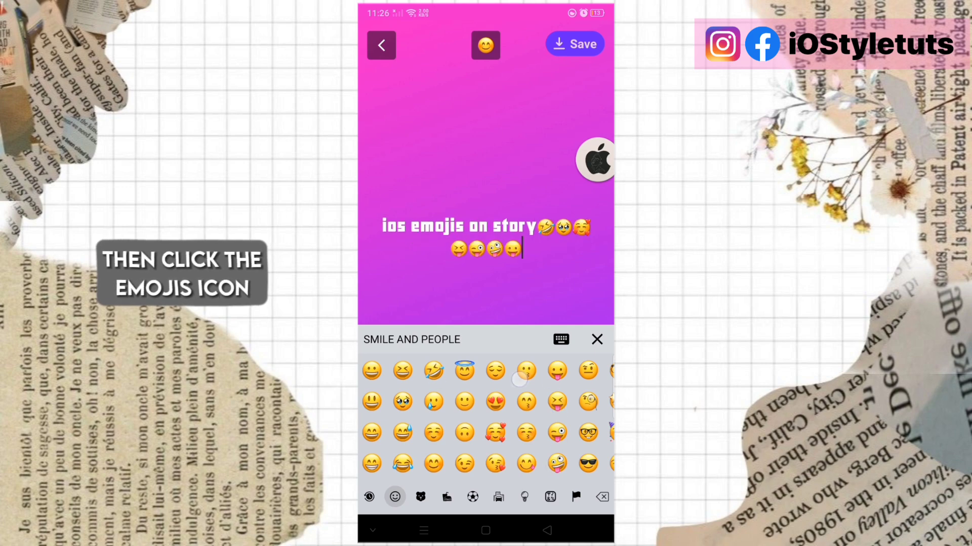
pyautogui.write('😗😃😍🥰😂😛')
pyautogui.hscroll(3, 486, 417)
pyautogui.write('😞😳🥹😨🙁')
pyautogui.hscroll(10, 486, 418)
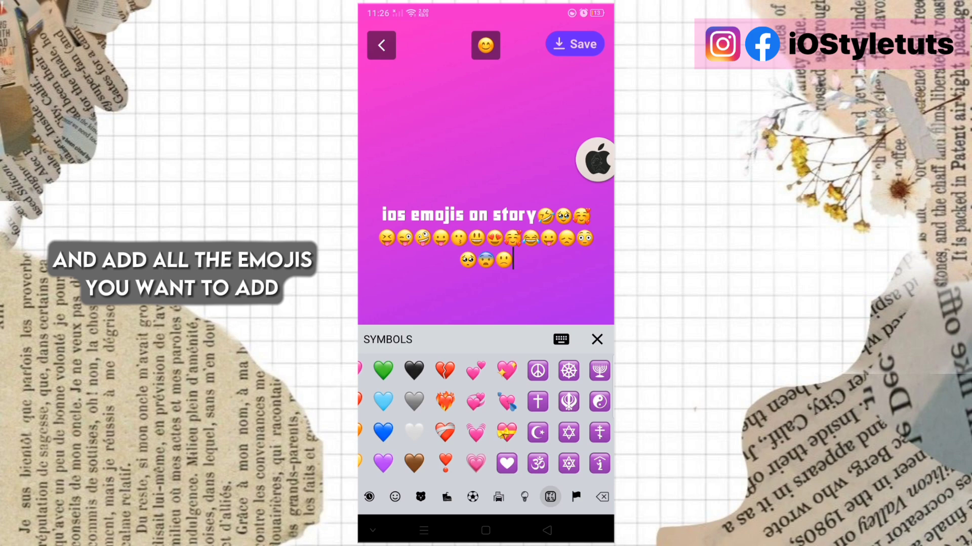
pyautogui.hscroll(2, 486, 418)
pyautogui.write('💗💛🖤❤️\u200d🔥❤️🤎❤️')
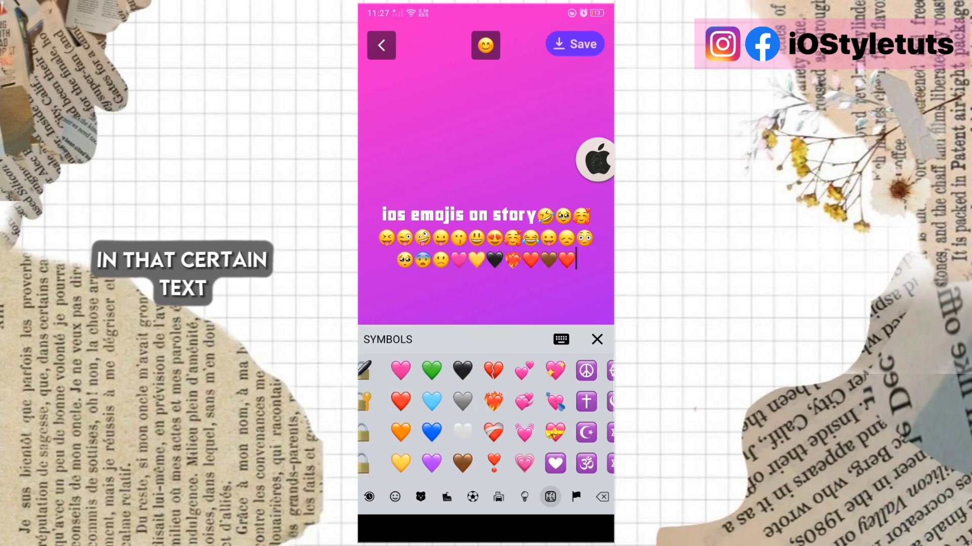
pyautogui.click(561, 339)
pyautogui.click(585, 501)
pyautogui.click(547, 530)
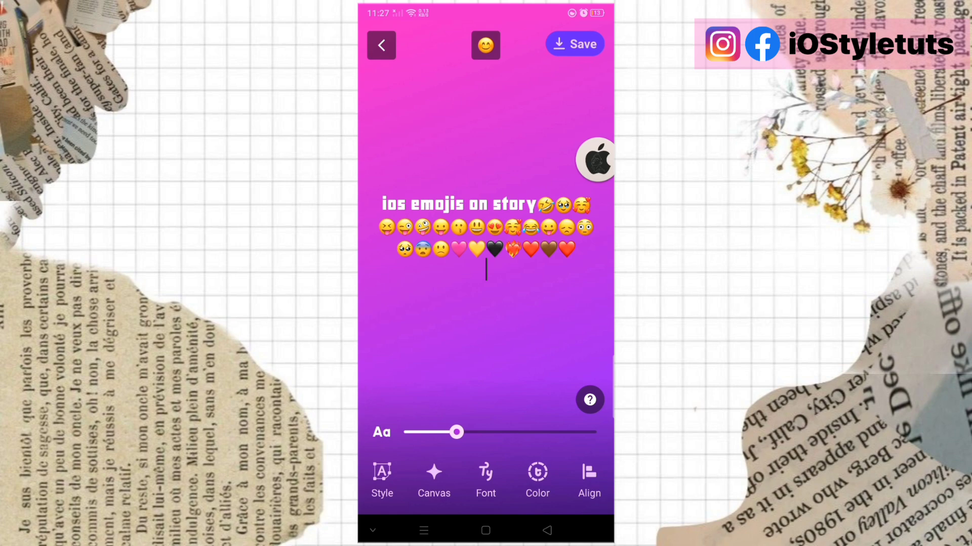
# Try a black background box on the text, then set it to no background colour.
pyautogui.click(536, 479)
pyautogui.click(571, 480)
pyautogui.click(486, 407)
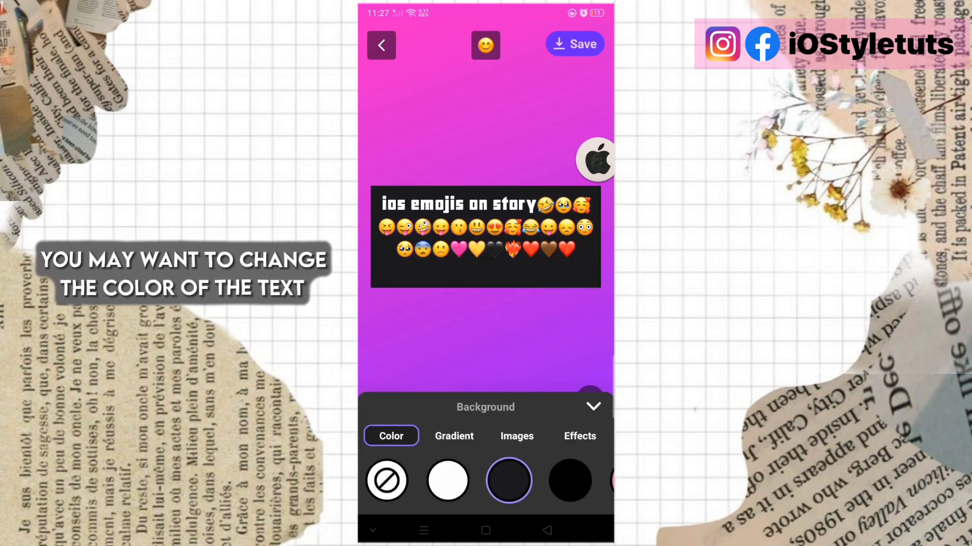
pyautogui.click(386, 480)
pyautogui.click(593, 407)
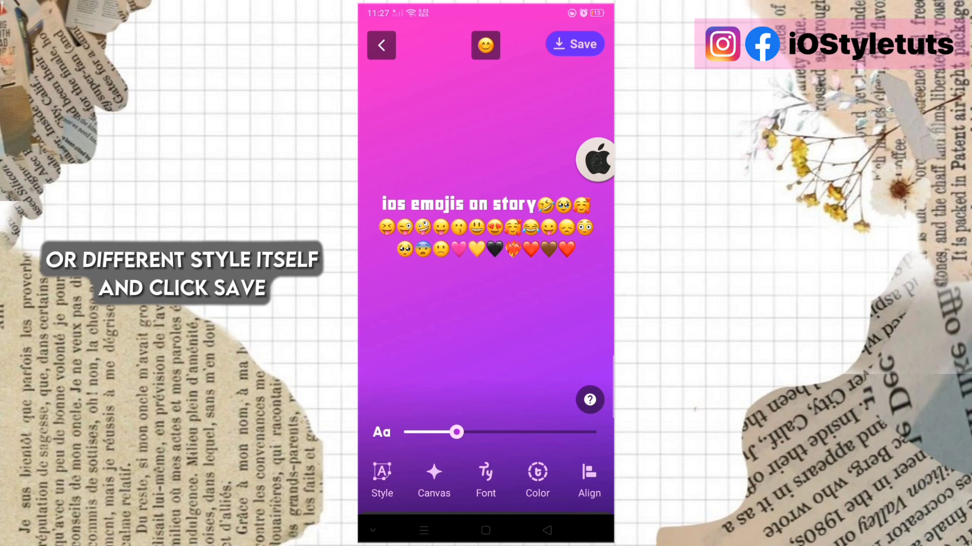
# Save the story image, dismiss the 'Image Saved Successfully' message, and leave the sharing screen.
pyautogui.click(382, 479)
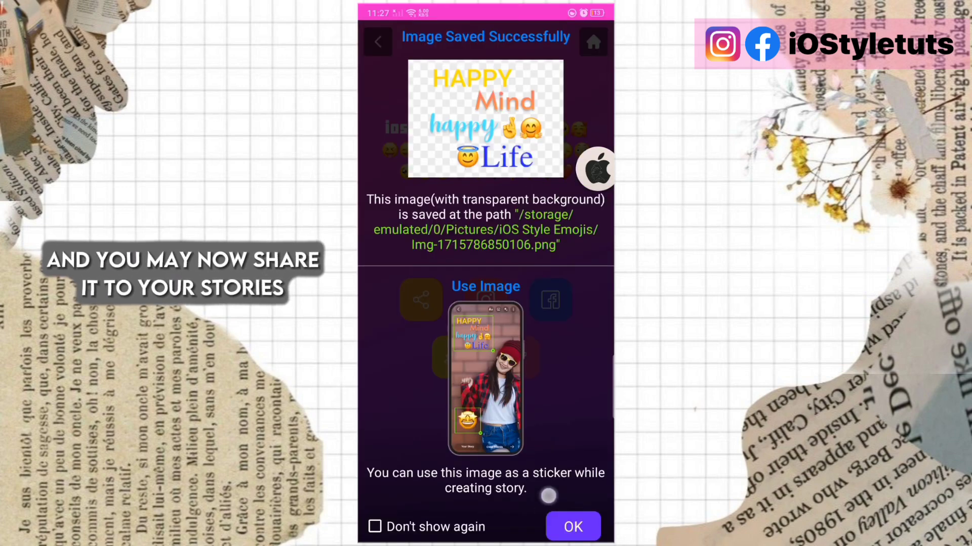
pyautogui.click(573, 527)
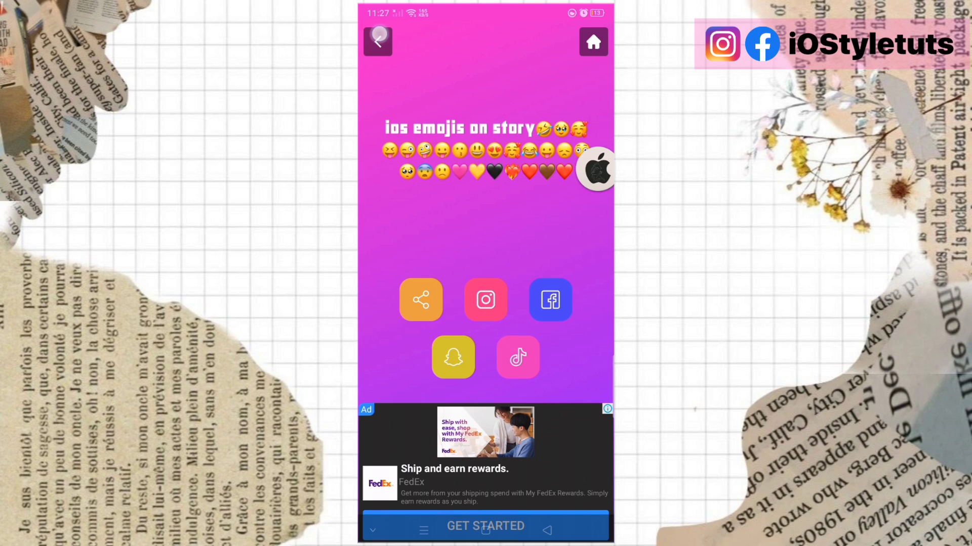
pyautogui.click(379, 38)
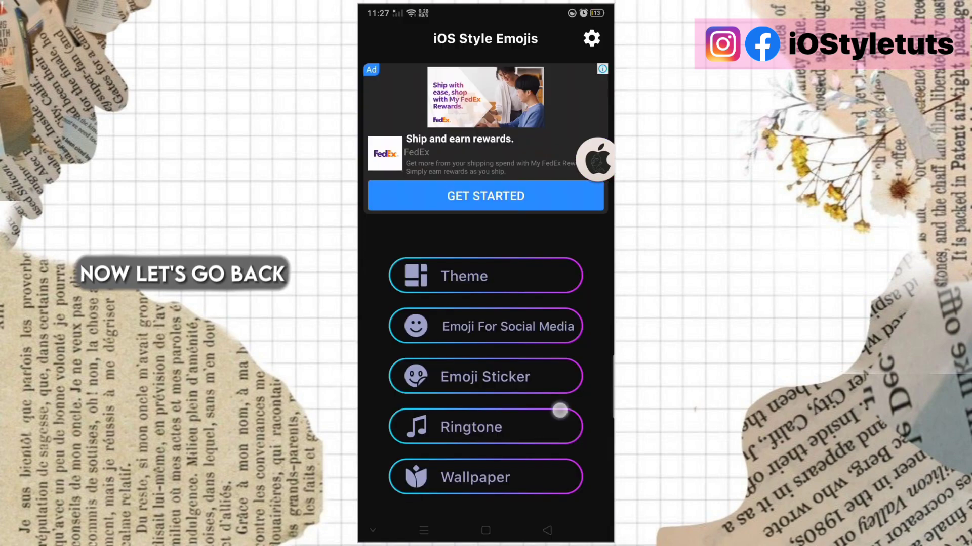
# Check the Quick language change options in keyboard settings, then return to the settings list.
pyautogui.click(591, 38)
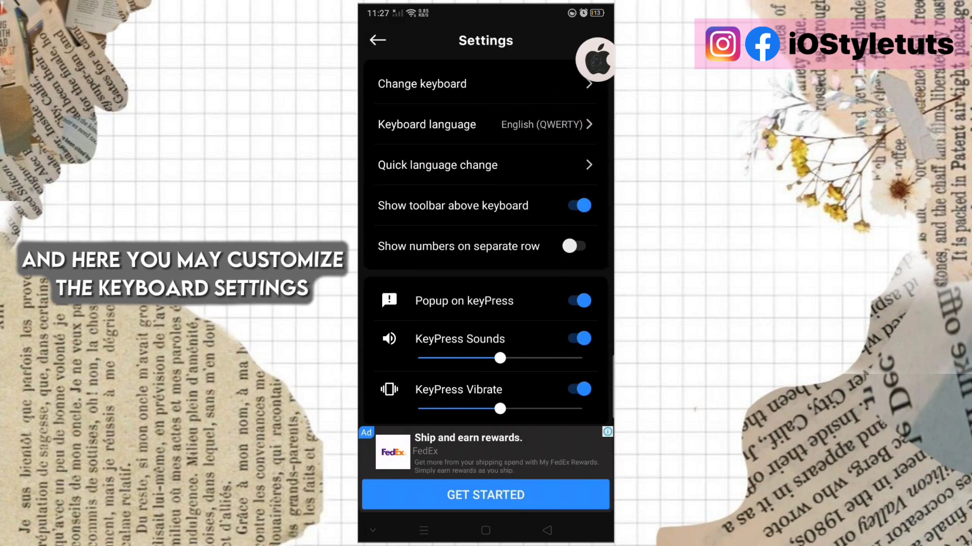
pyautogui.scroll(-1, 486, 228)
pyautogui.click(456, 140)
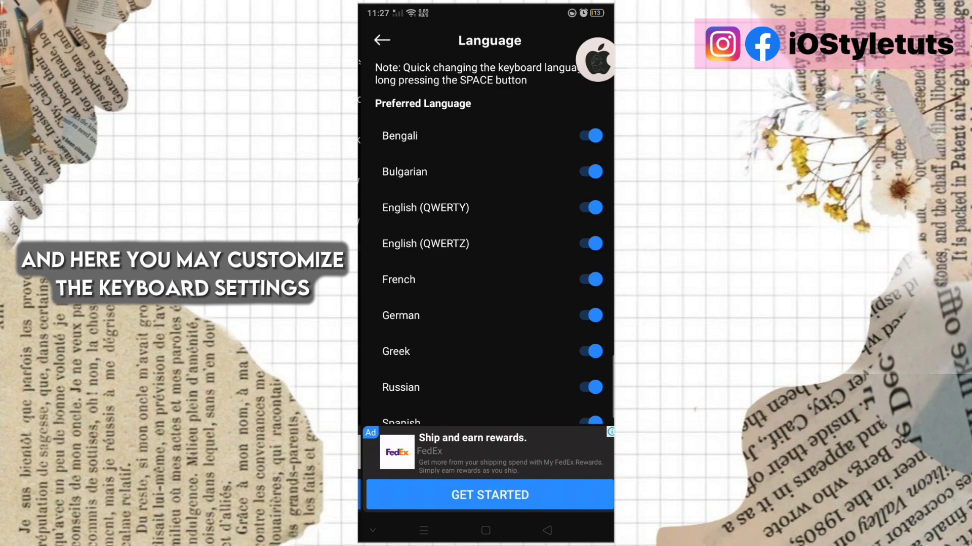
pyautogui.click(377, 40)
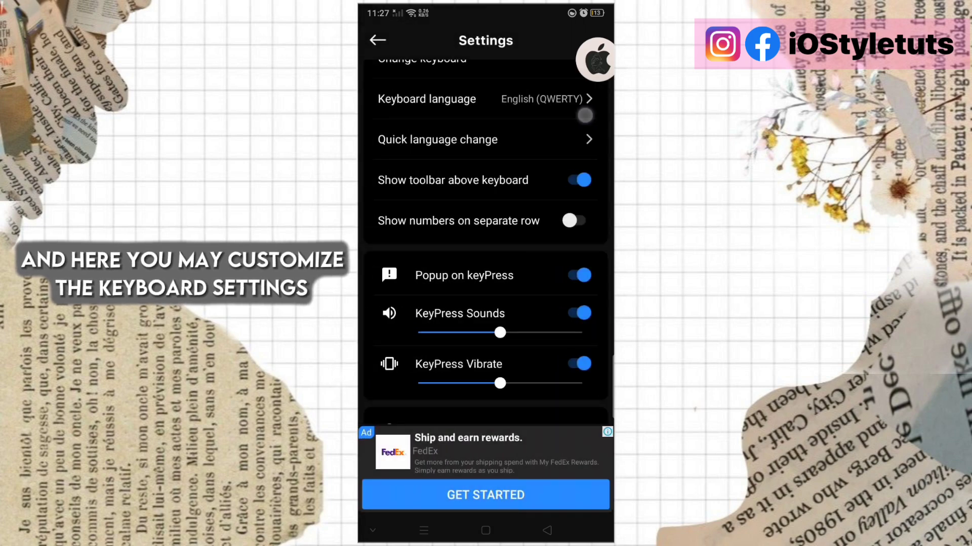
pyautogui.scroll(-1, 553, 267)
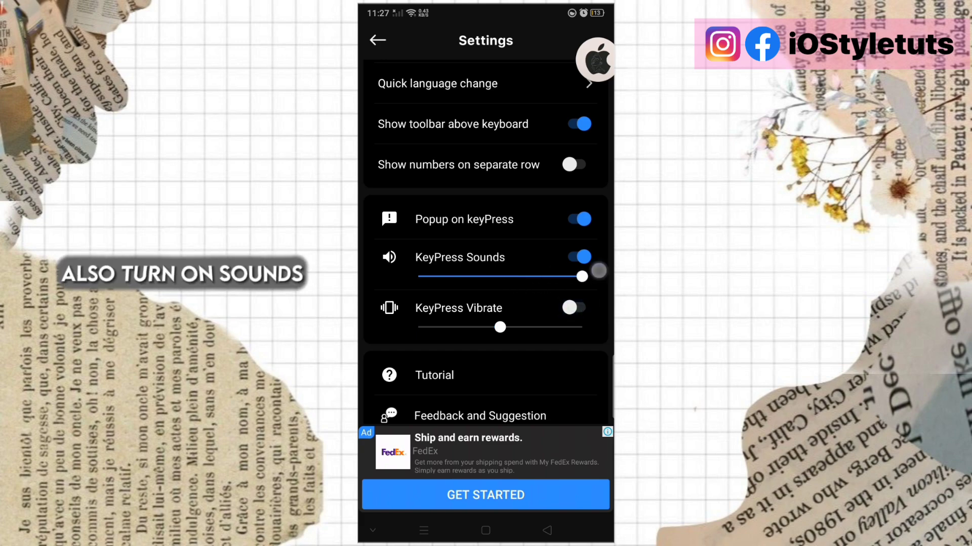
pyautogui.scroll(-3, 598, 271)
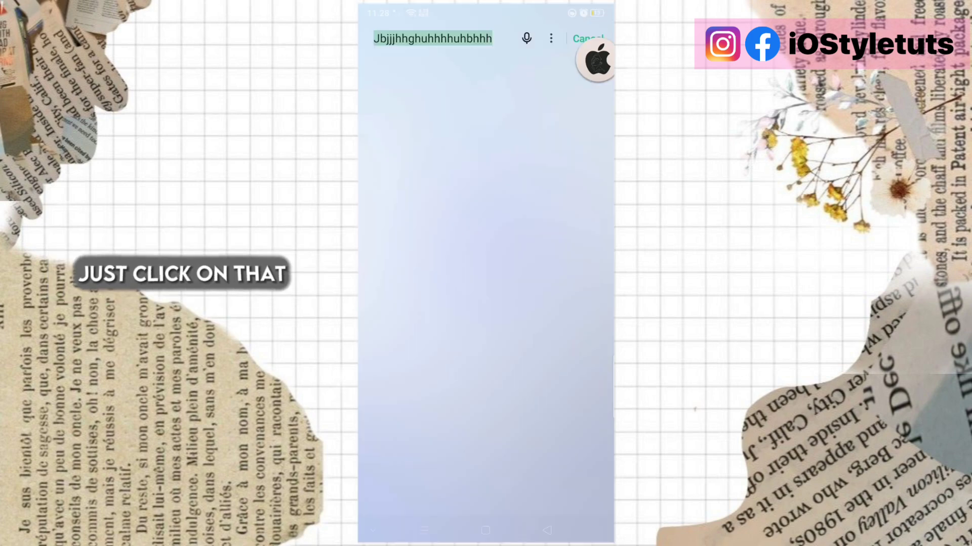
# Clear the leftover search text and raise the phone's volume.
pyautogui.press('BackSpace')
pyautogui.press('XF86AudioRaiseVolume')
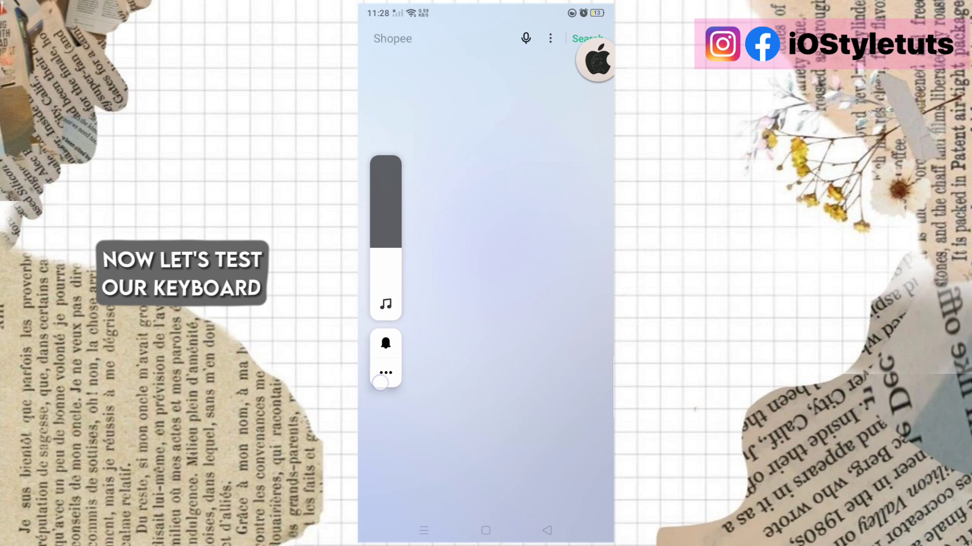
pyautogui.click(380, 383)
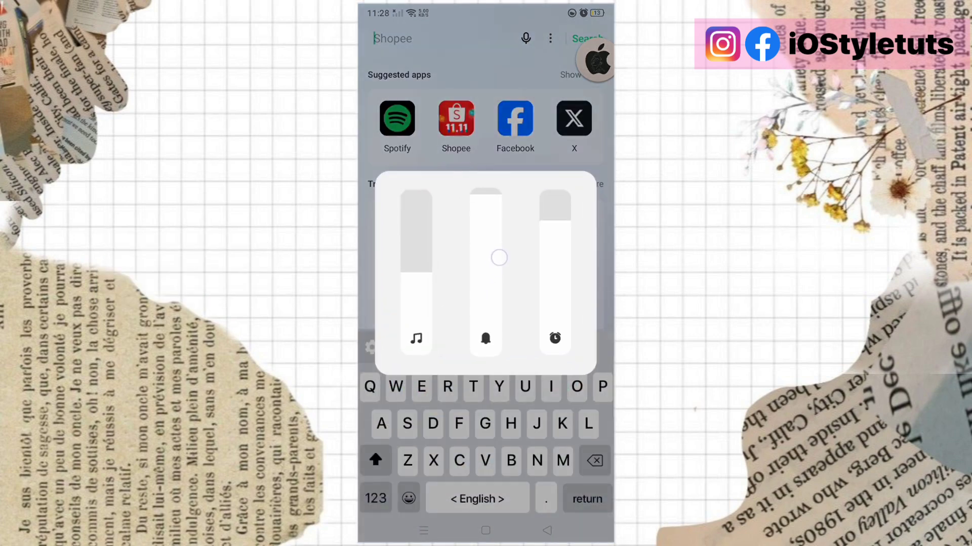
pyautogui.click(395, 440)
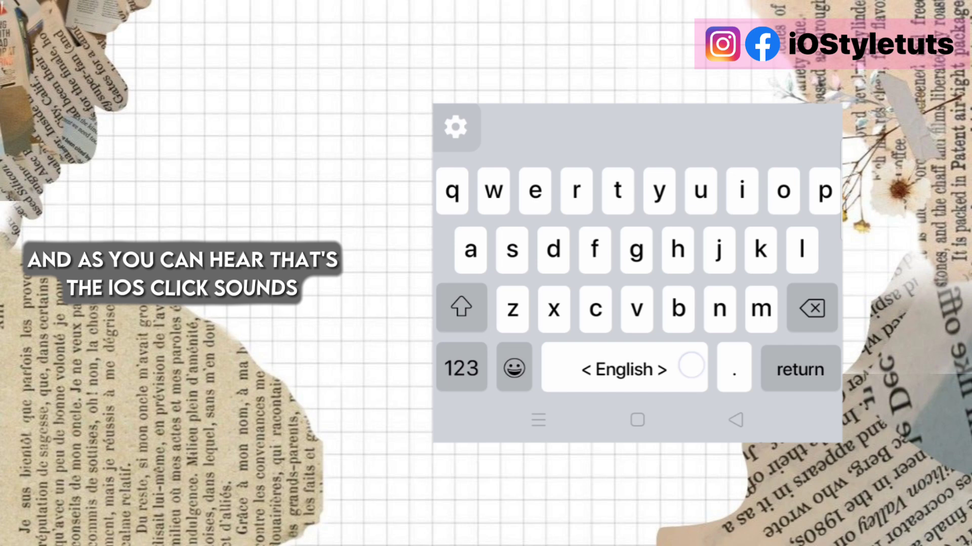
# Type several letters in search to hear the iOS-style keyboard's click sounds.
pyautogui.click(690, 366)
pyautogui.click(762, 312)
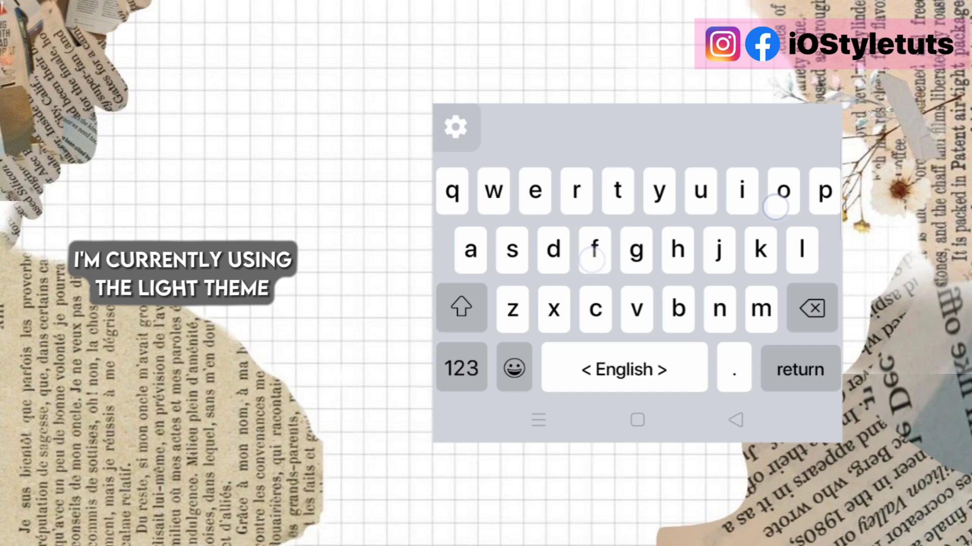
pyautogui.click(470, 251)
pyautogui.click(722, 313)
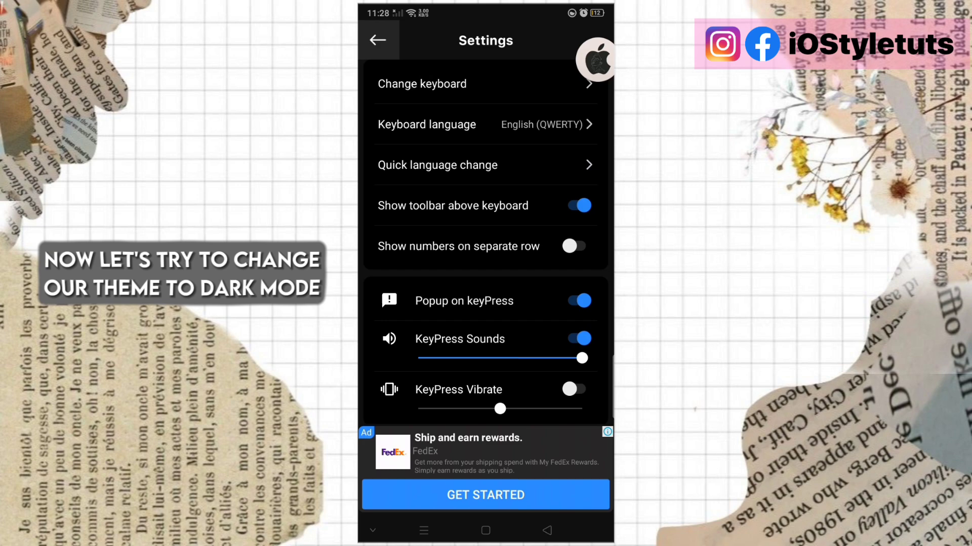
# Apply the dark keyboard theme from the Themes gallery.
pyautogui.click(380, 39)
pyautogui.click(487, 276)
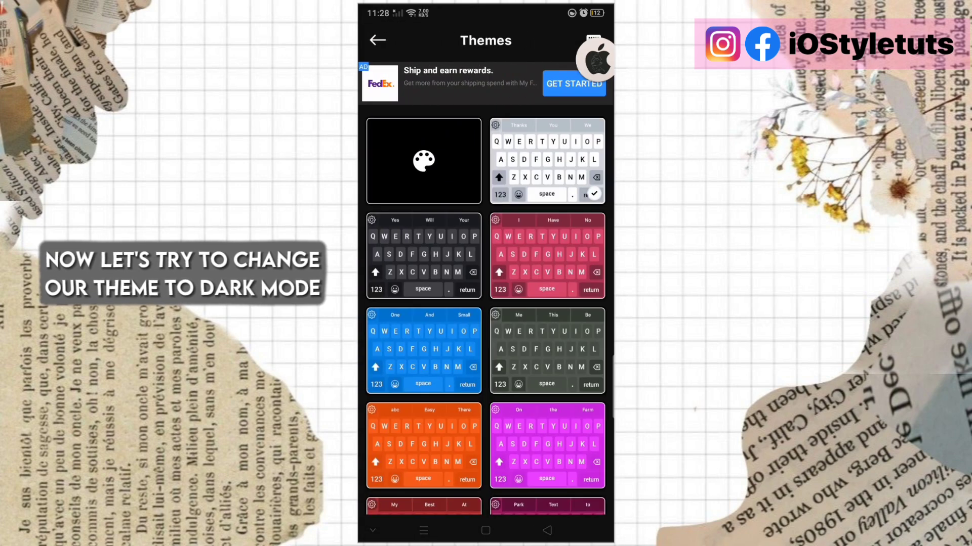
pyautogui.click(423, 256)
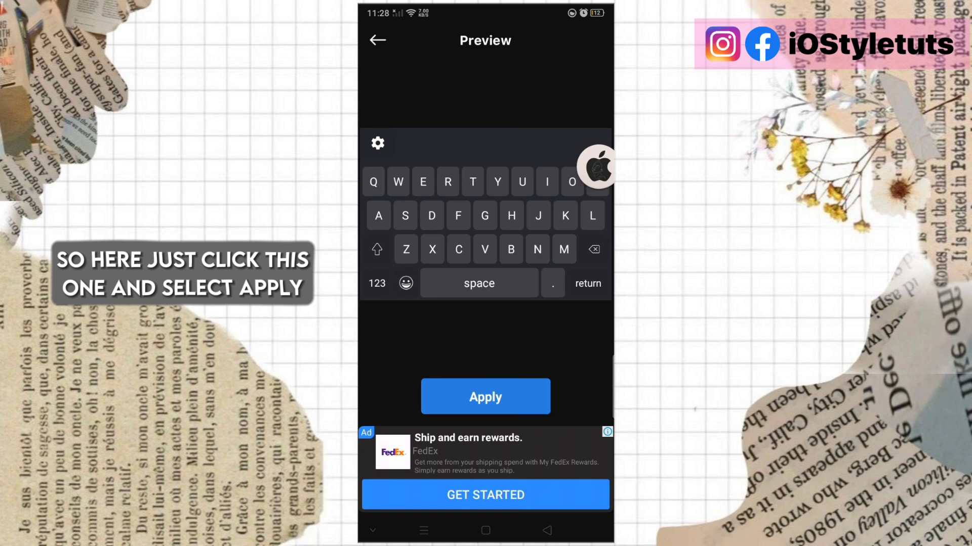
pyautogui.click(485, 397)
# Go to the phone's search panel and start typing on the dark keyboard.
pyautogui.click(426, 536)
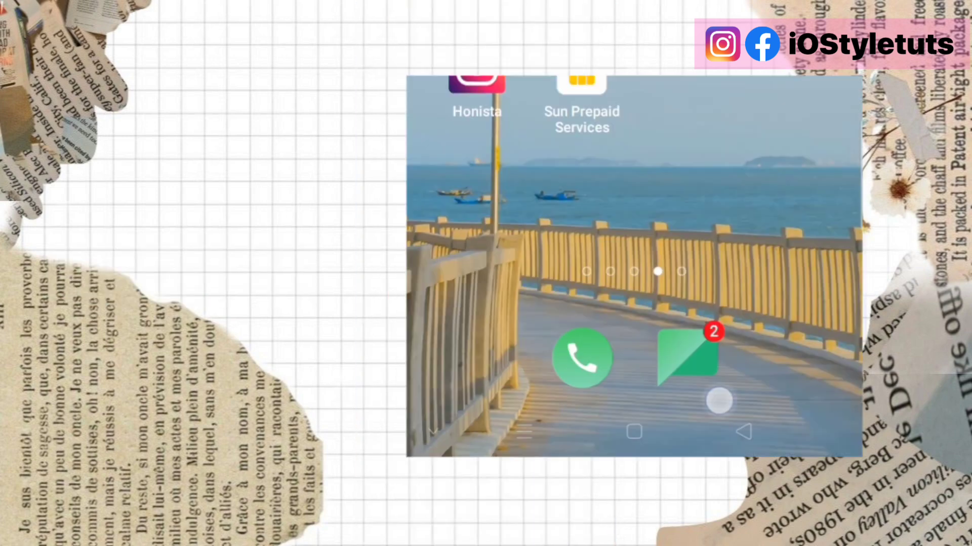
pyautogui.moveTo(718, 401); pyautogui.dragTo(719, 190)
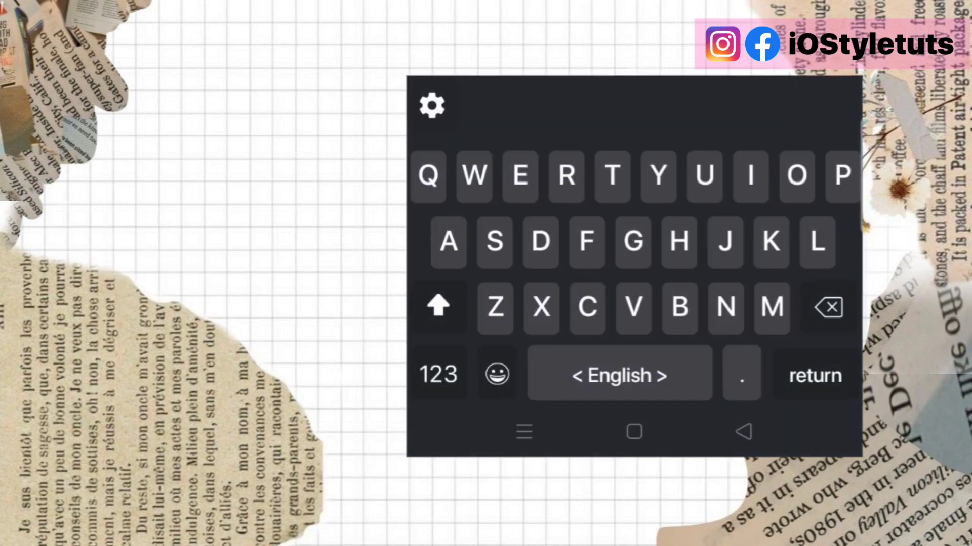
pyautogui.click(498, 374)
pyautogui.click(423, 371)
pyautogui.click(538, 241)
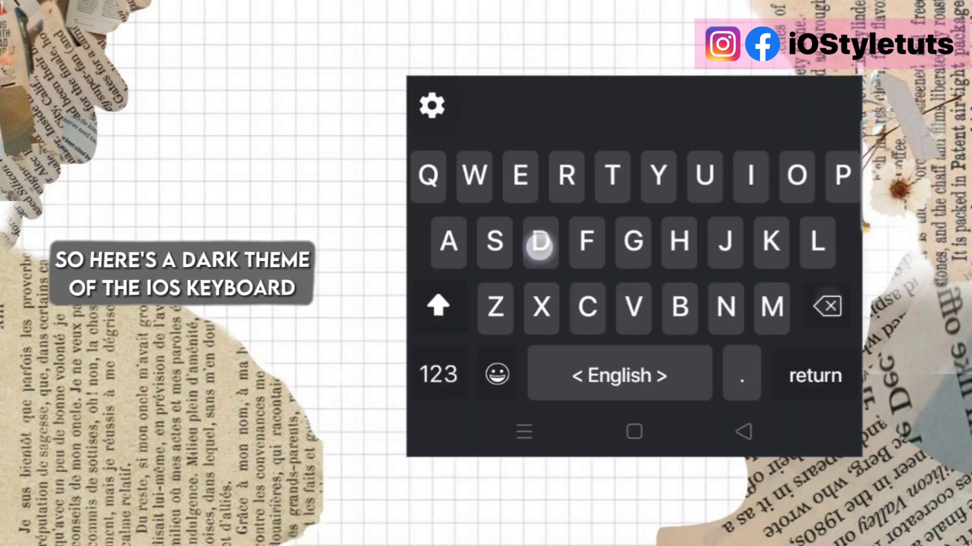
pyautogui.click(773, 265)
# Type a word on the dark keyboard and show its dark emoji panel.
pyautogui.click(673, 380)
pyautogui.click(612, 185)
pyautogui.click(662, 250)
pyautogui.click(525, 193)
pyautogui.click(687, 377)
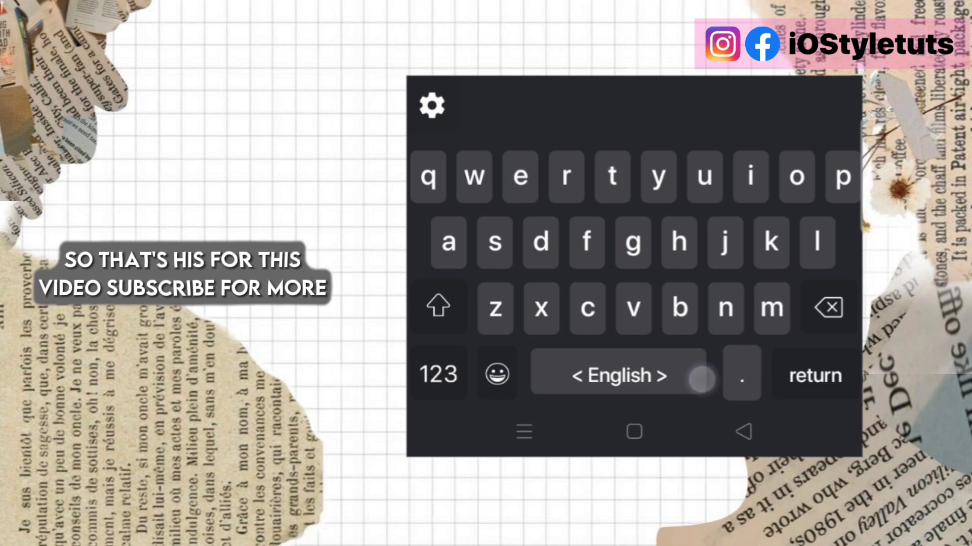
pyautogui.click(501, 391)
pyautogui.click(497, 375)
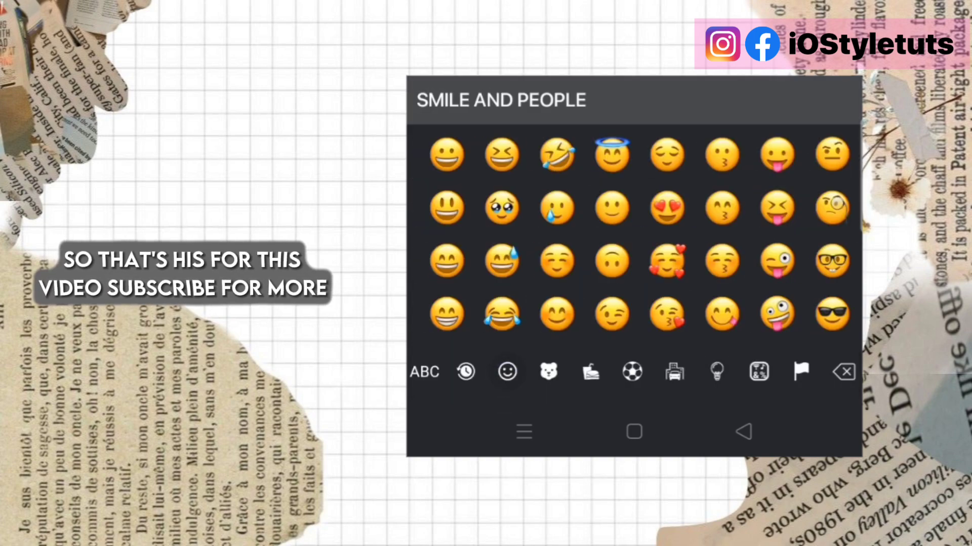